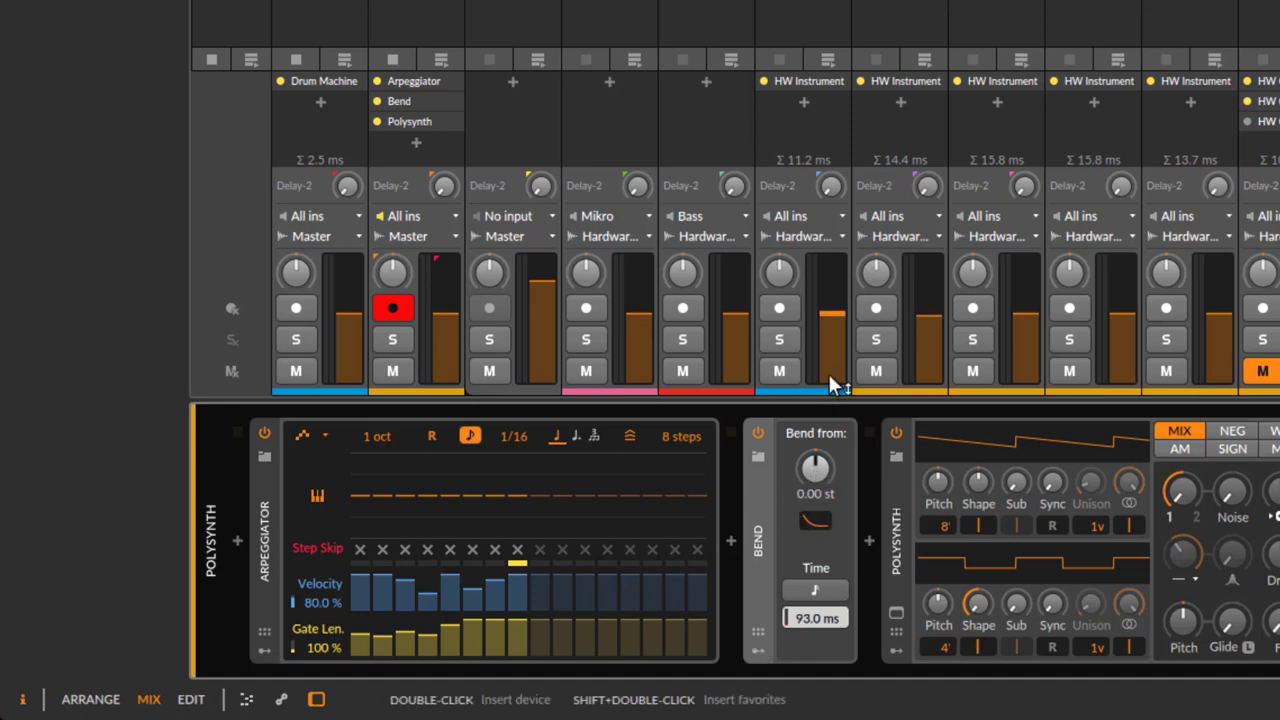
Start playback and sweep the Bend 'Bend from' starting pitch while the arpeggio plays.
{"action": "key", "text": "space"}
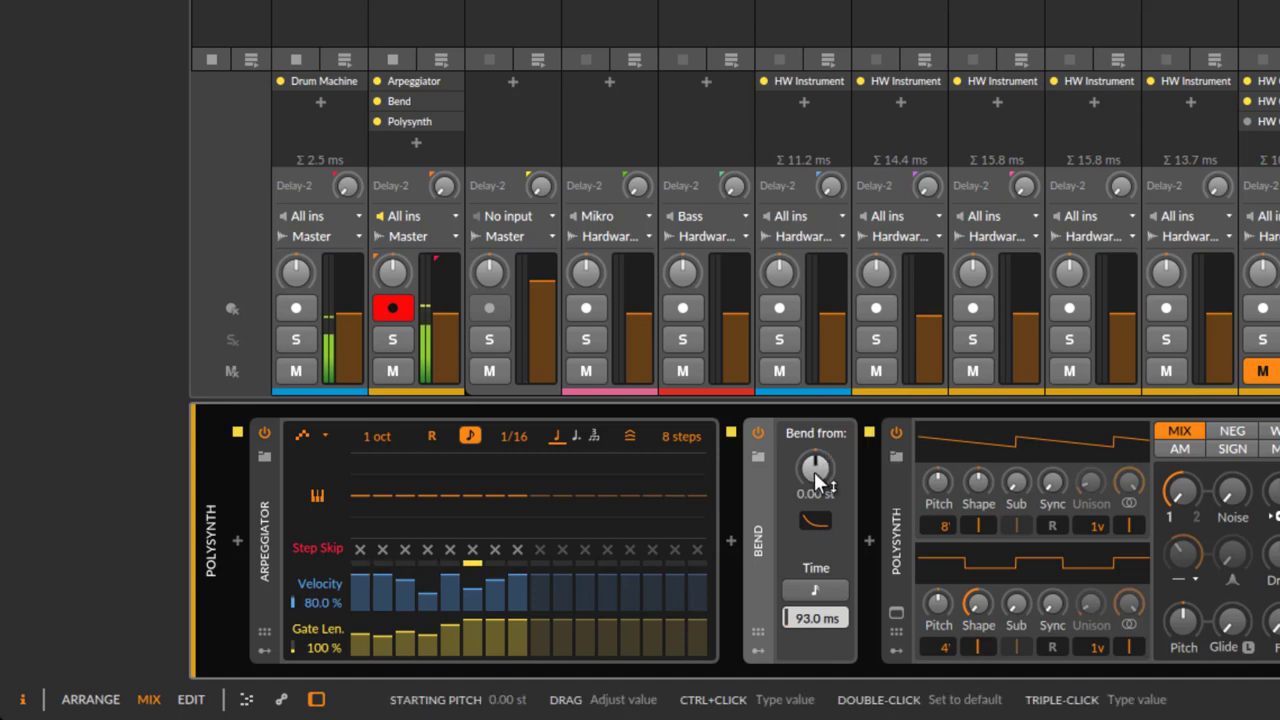
{"action": "left_click_drag", "start_coordinate": [817, 470], "coordinate": [817, 540]}
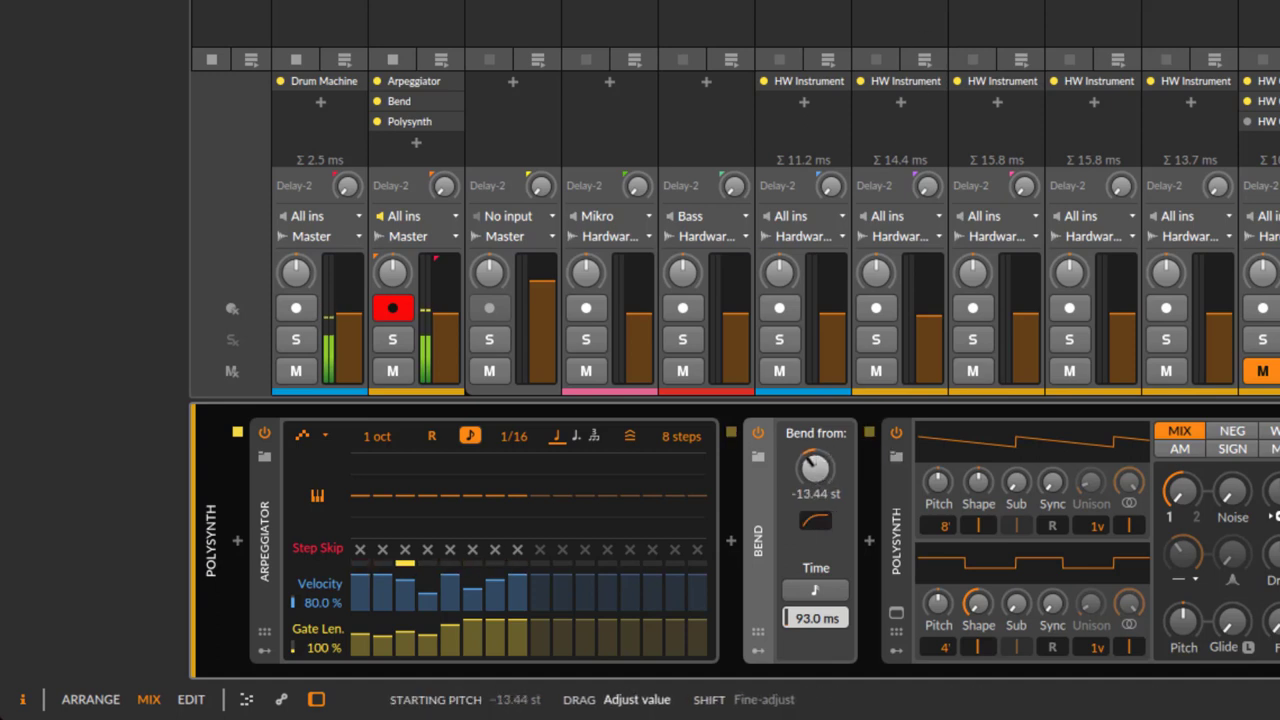
{"action": "left_click_drag", "start_coordinate": [815, 468], "coordinate": [815, 530]}
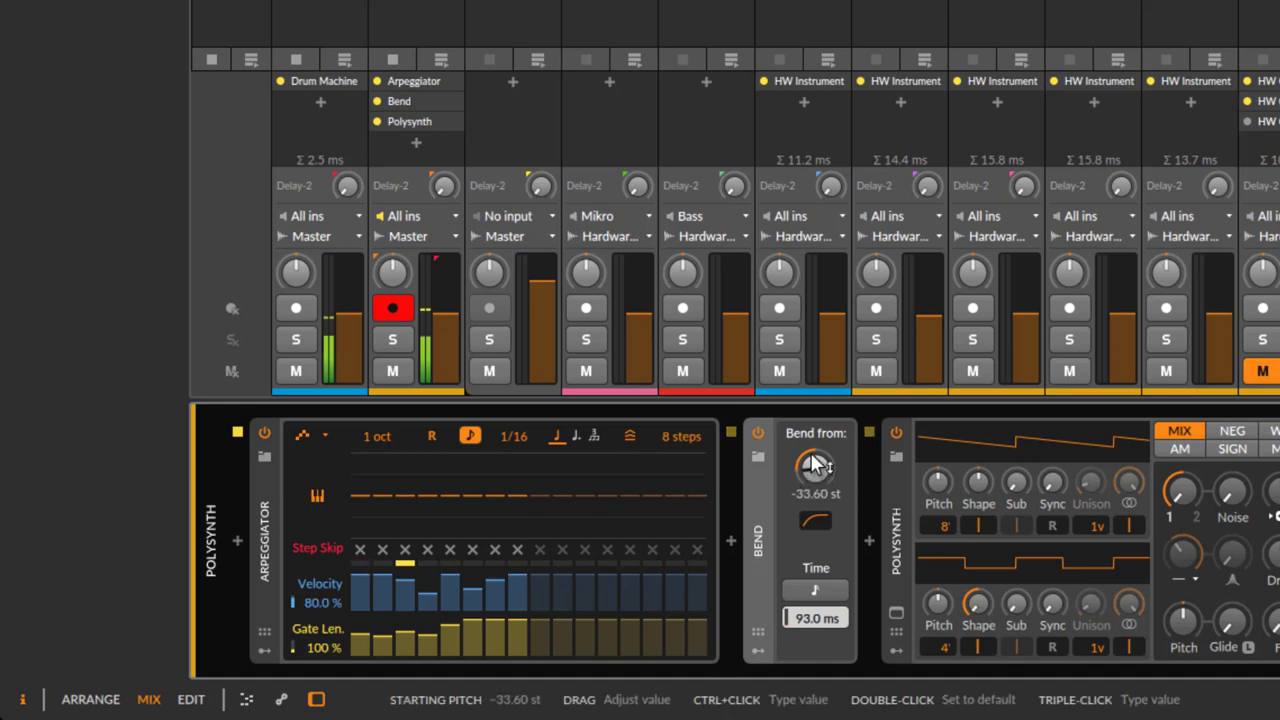
{"action": "left_click_drag", "start_coordinate": [815, 468], "coordinate": [815, 270]}
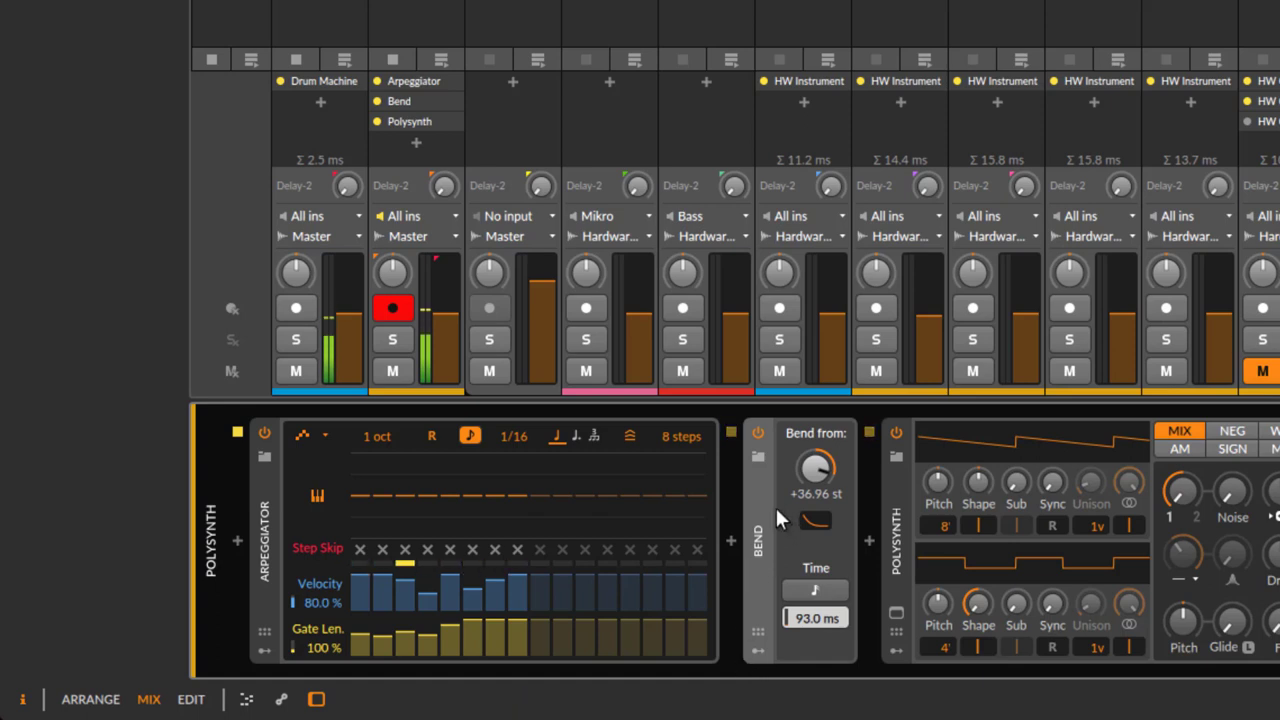
{"action": "left_click_drag", "start_coordinate": [807, 476], "coordinate": [815, 640]}
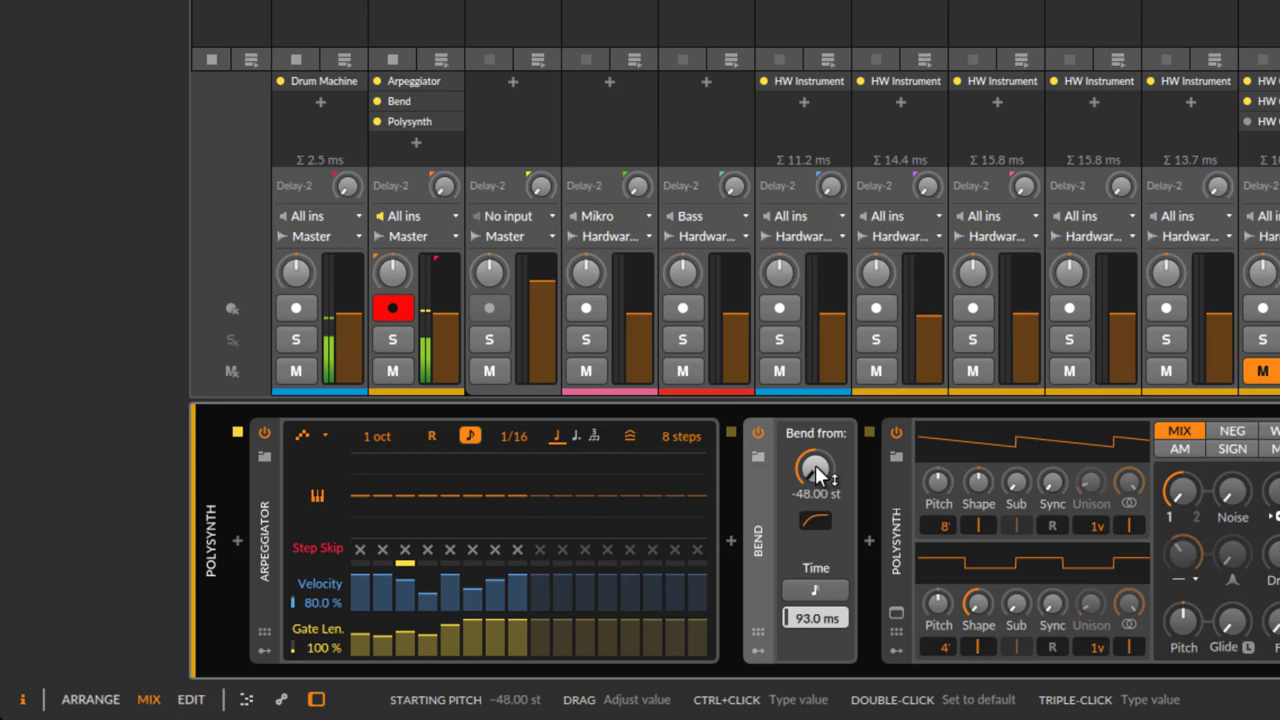
{"action": "left_click_drag", "start_coordinate": [815, 475], "coordinate": [815, 362]}
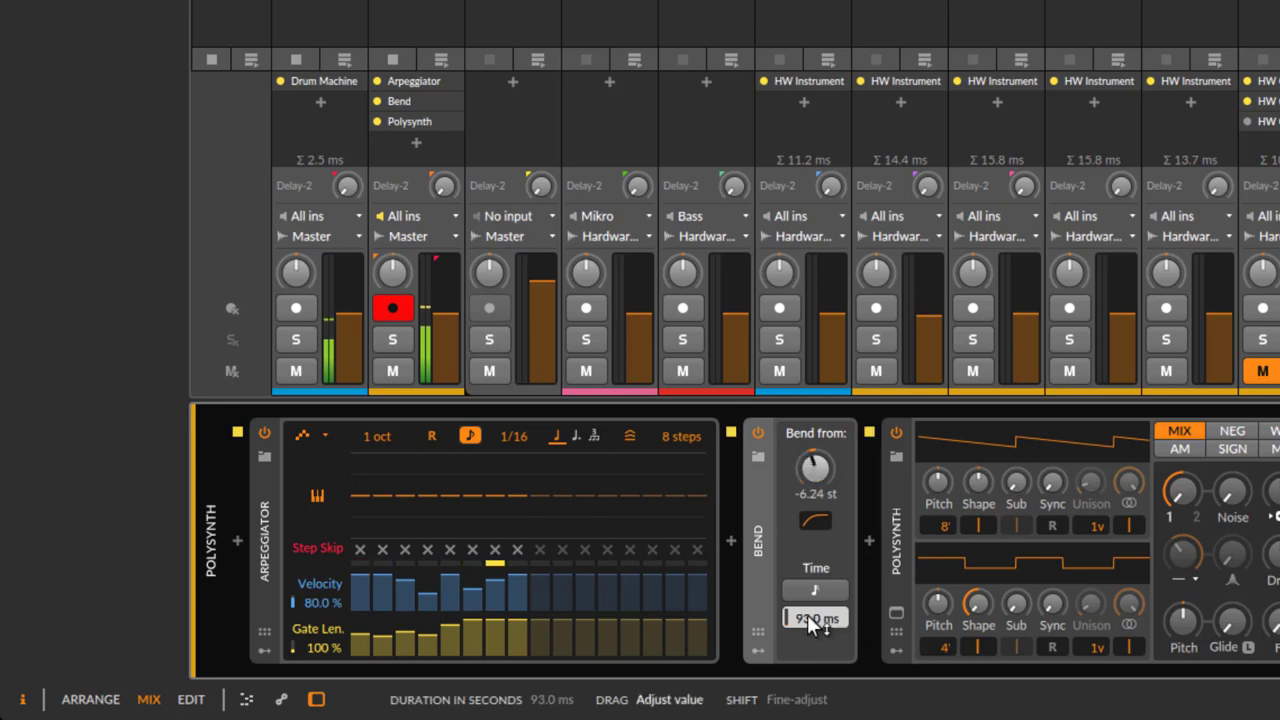
Set the Bend time to 201 ms and the starting pitch to +19.68 semitones.
{"action": "mouse_move", "coordinate": [807, 614]}
{"action": "left_mouse_down"}
{"action": "mouse_move", "coordinate": [807, 580]}
{"action": "mouse_move", "coordinate": [816, 660]}
{"action": "left_mouse_up"}
{"action": "mouse_move", "coordinate": [816, 517]}
{"action": "left_mouse_down"}
{"action": "mouse_move", "coordinate": [816, 560]}
{"action": "mouse_move", "coordinate": [816, 440]}
{"action": "left_mouse_up"}
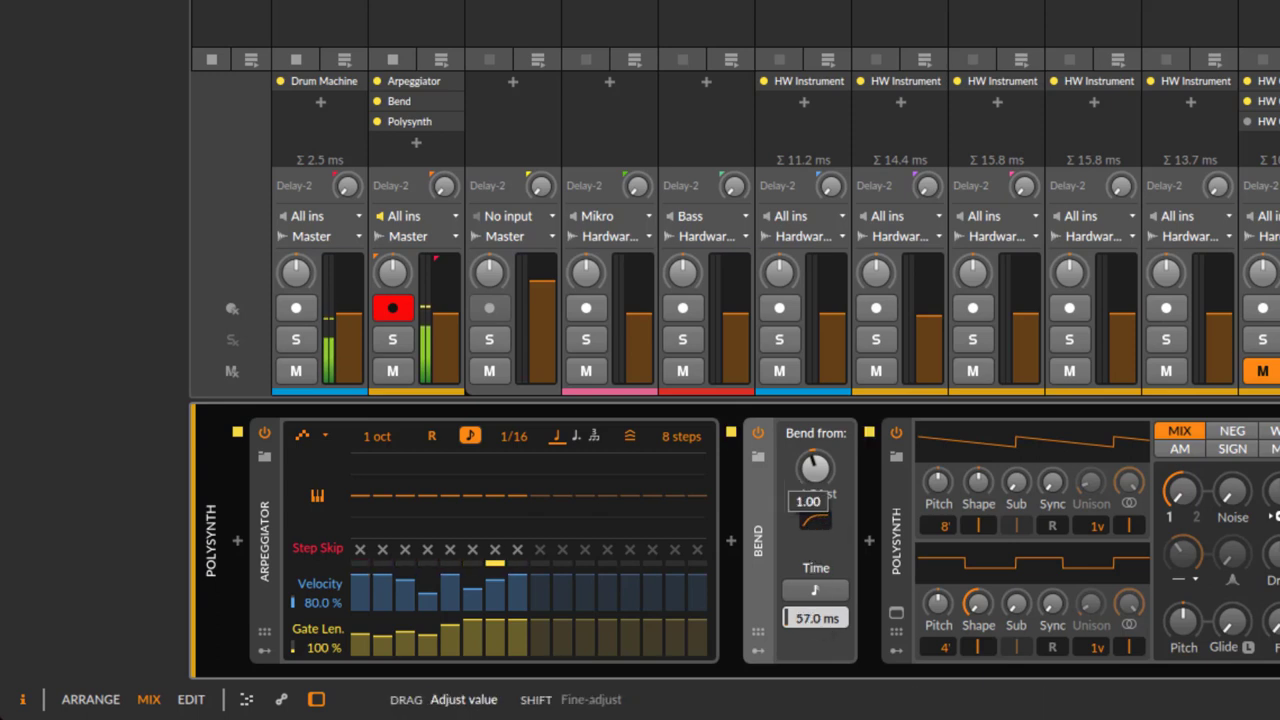
{"action": "left_click_drag", "start_coordinate": [816, 618], "coordinate": [816, 578]}
{"action": "left_click_drag", "start_coordinate": [816, 468], "coordinate": [816, 520]}
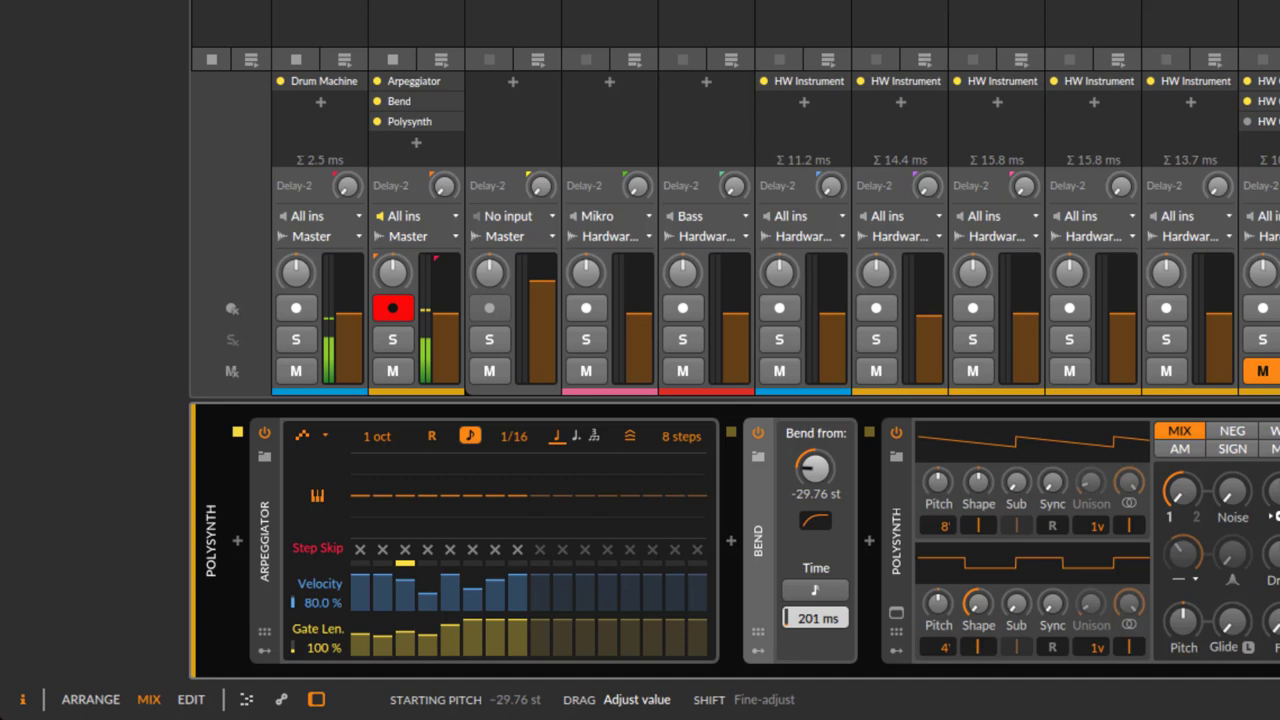
{"action": "left_click_drag", "start_coordinate": [820, 476], "coordinate": [819, 488]}
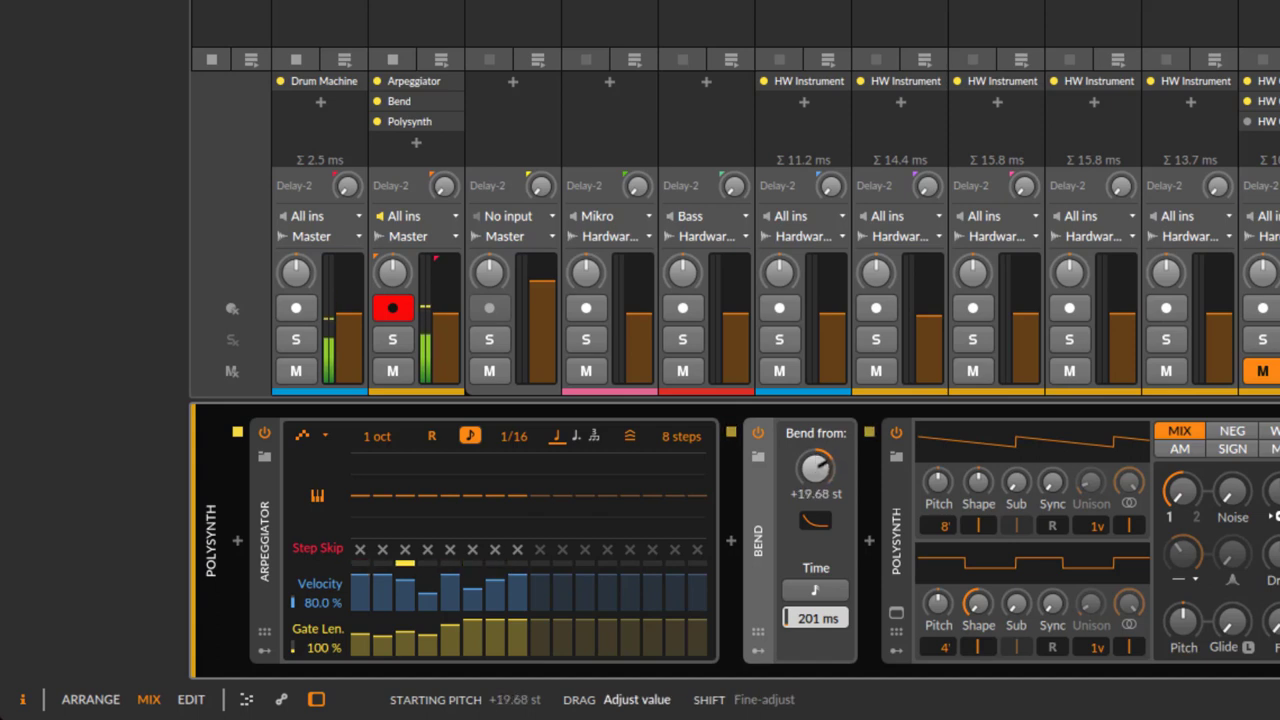
Reset the Bend starting pitch to 0.00 semitones and select Bend's Random modulator.
{"action": "double_click", "coordinate": [815, 475]}
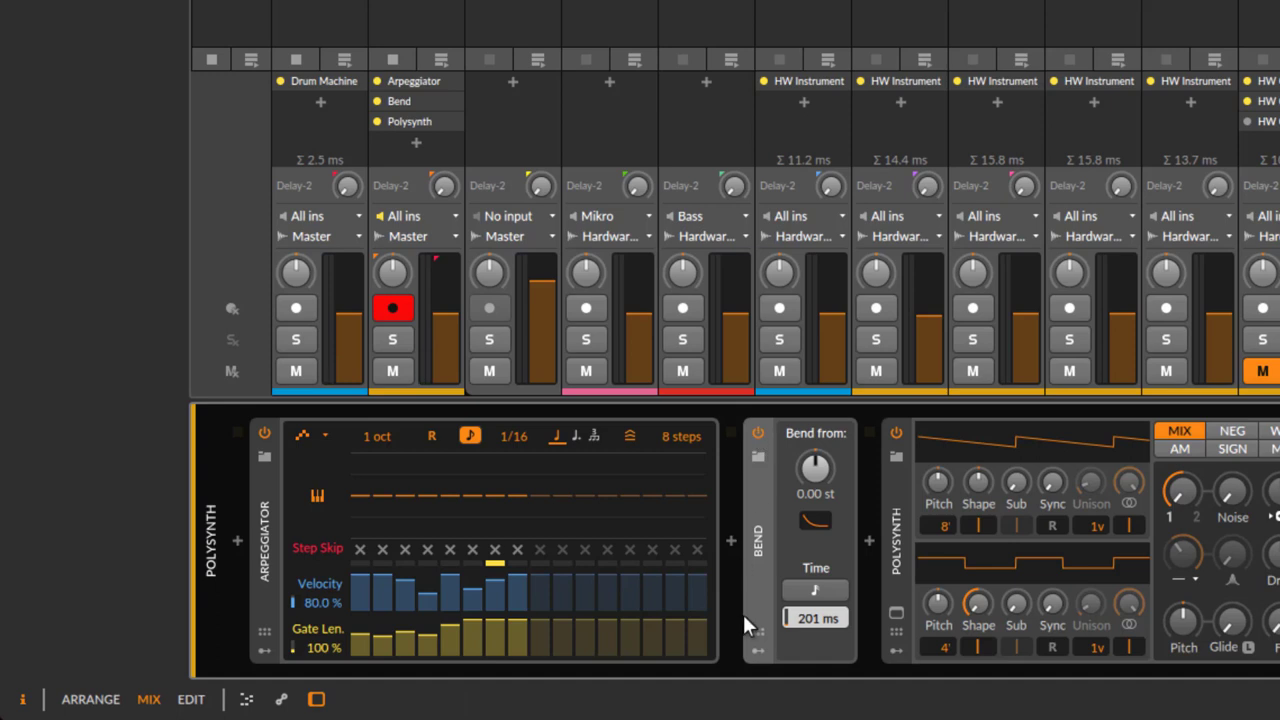
{"action": "left_click", "coordinate": [752, 650]}
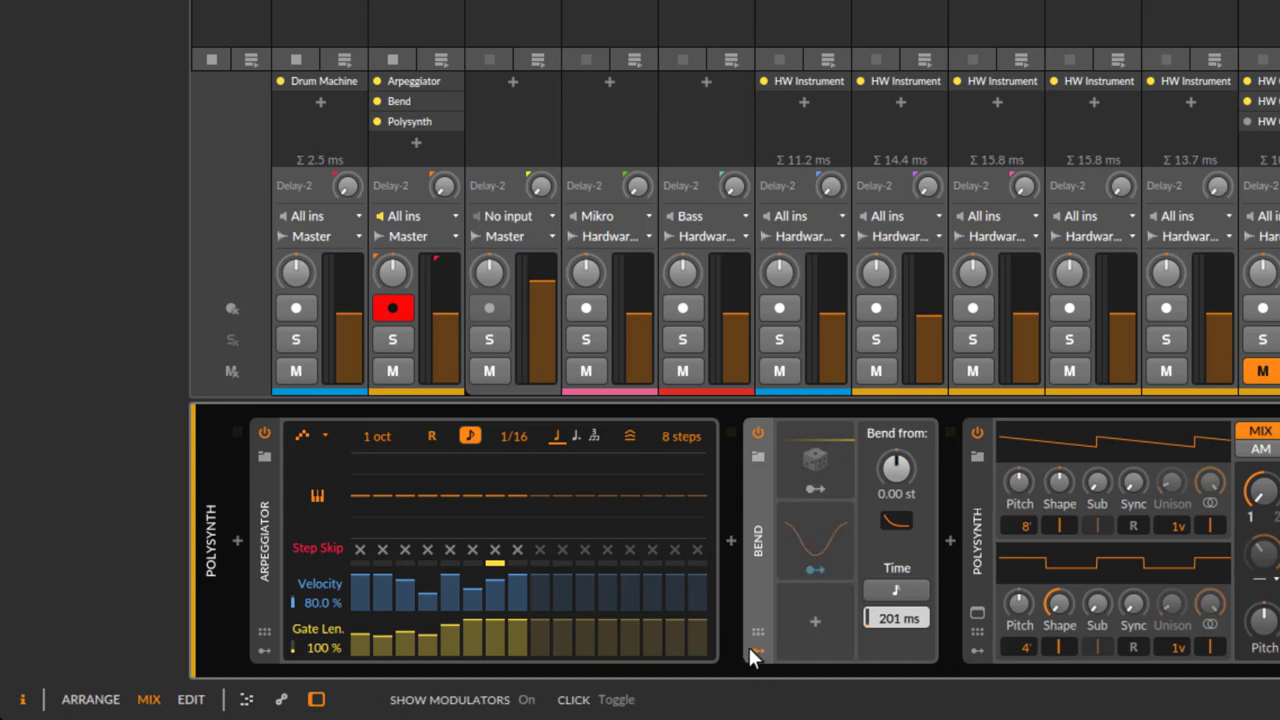
{"action": "left_click", "coordinate": [819, 464]}
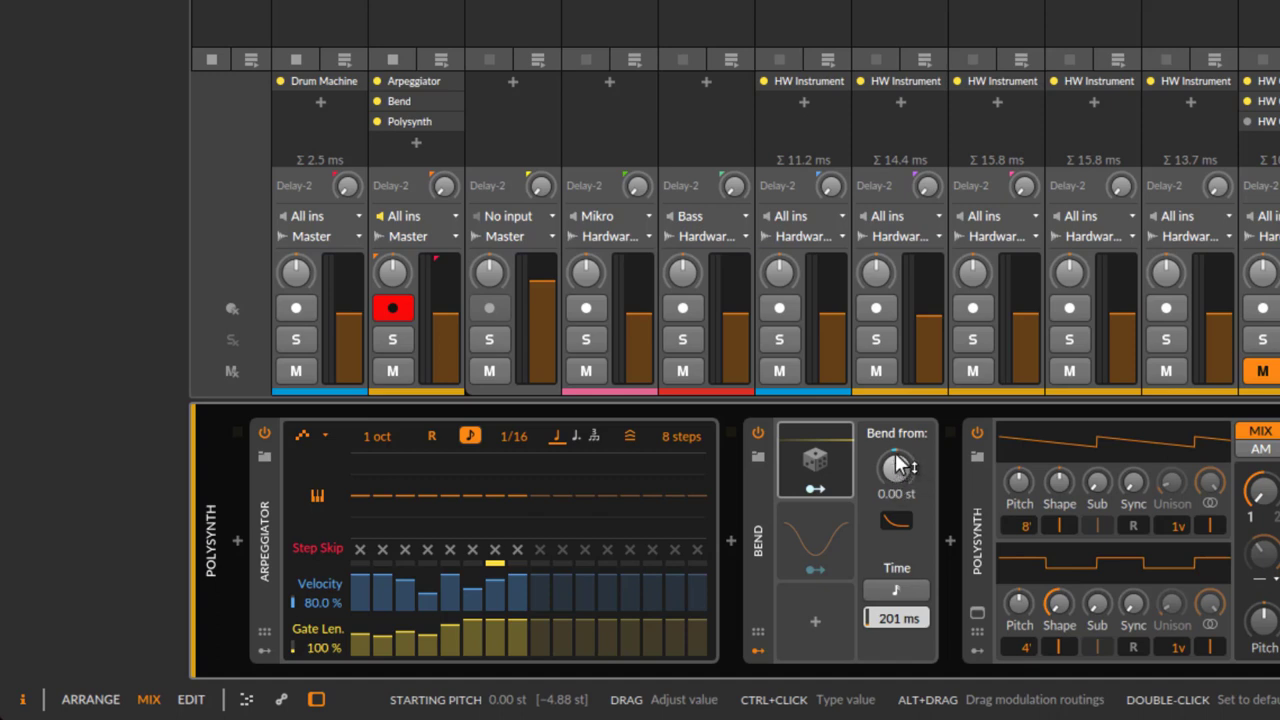
Map the Random modulator onto 'Bend from', then bypass and re-enable Bend to compare.
{"action": "left_click", "coordinate": [820, 488]}
{"action": "left_click_drag", "start_coordinate": [899, 470], "coordinate": [899, 462]}
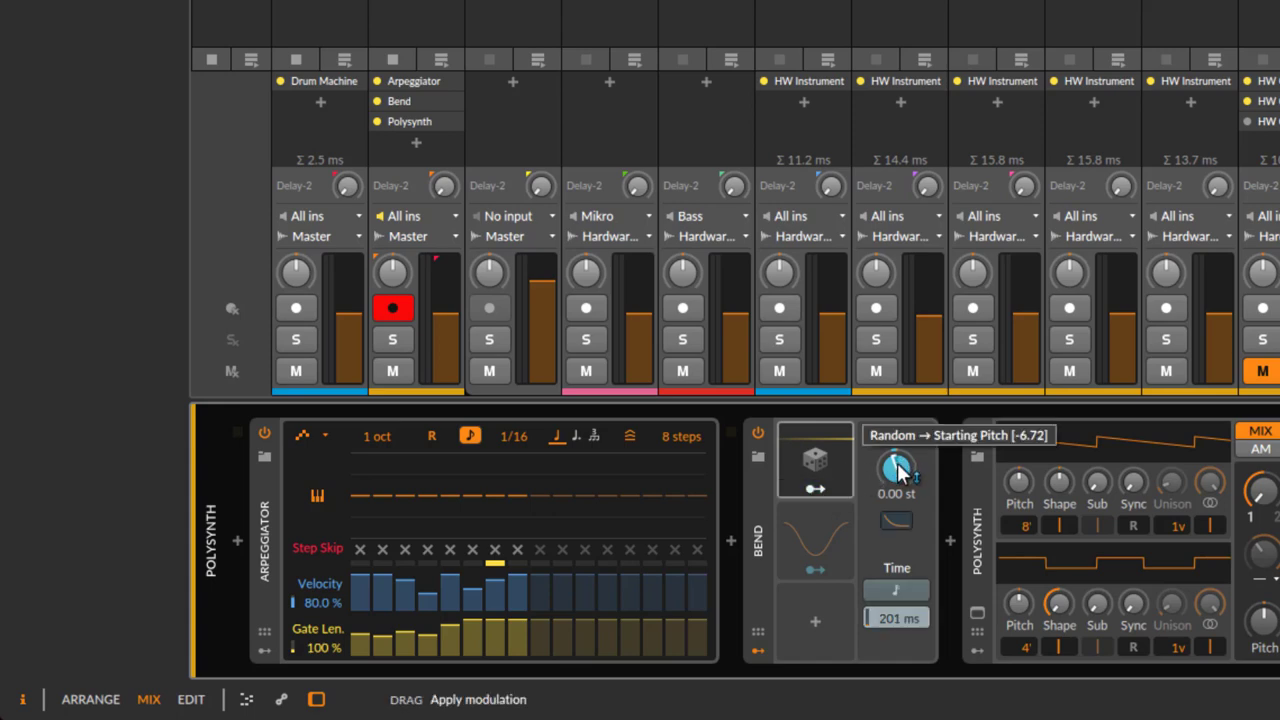
{"action": "left_click", "coordinate": [820, 488]}
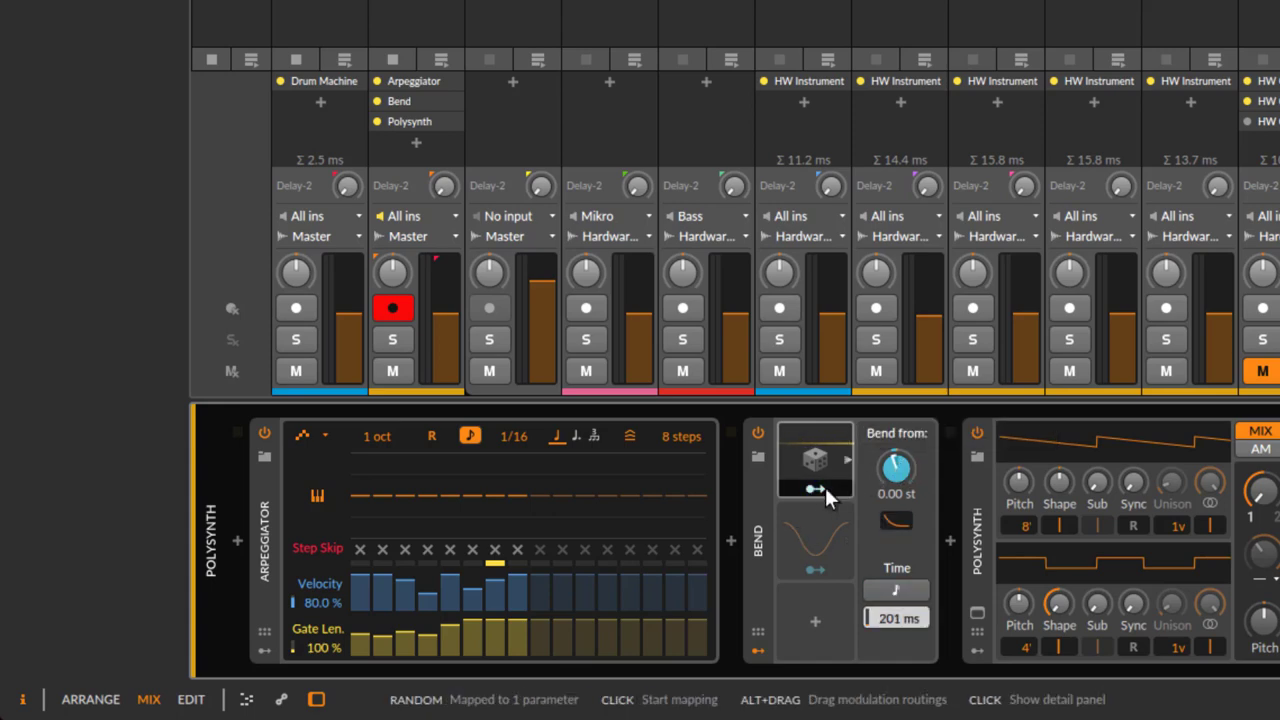
{"action": "left_click", "coordinate": [756, 432]}
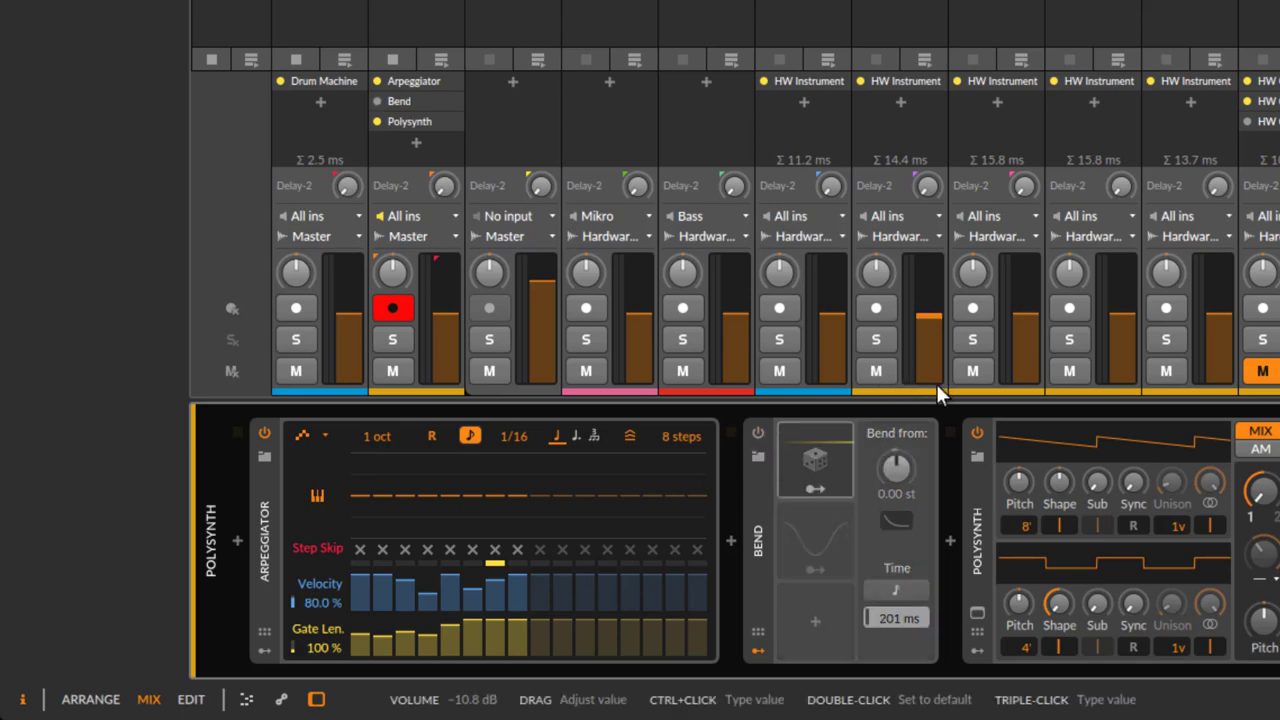
{"action": "left_click", "coordinate": [759, 433]}
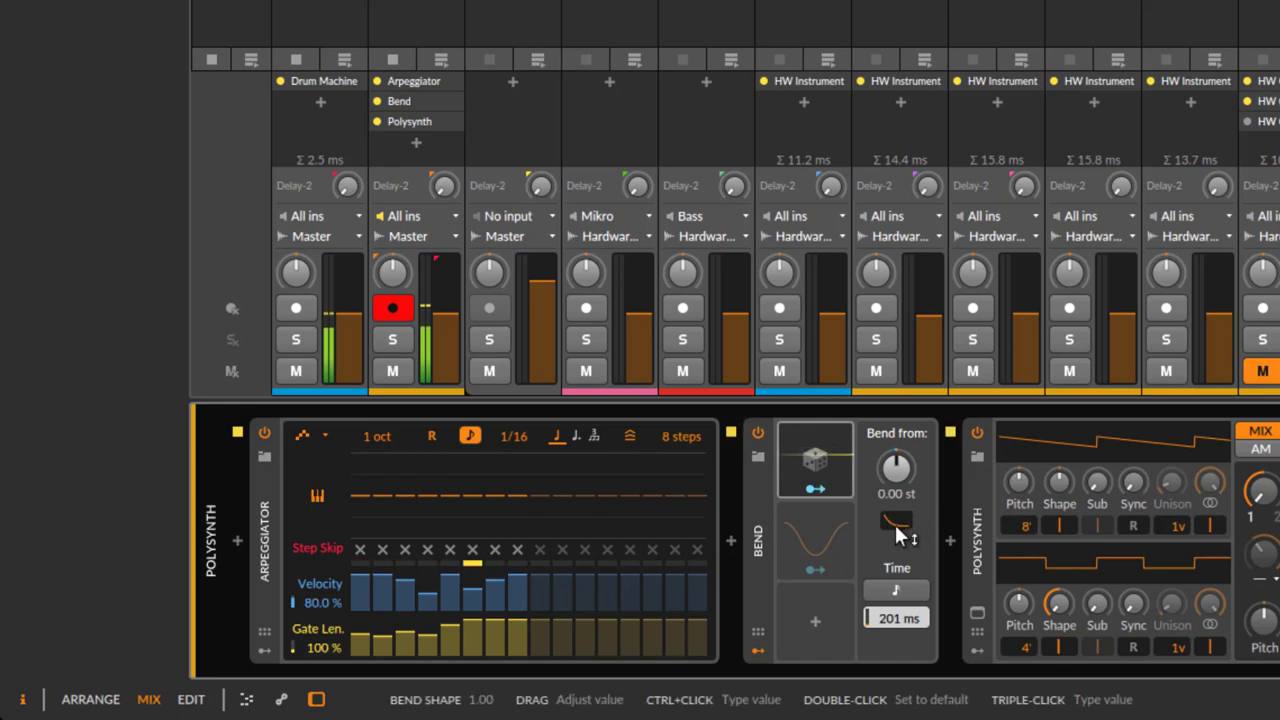
Activate Bend's LFO modulator, compare with Bend bypassed, and remap Random onto 'Bend from'.
{"action": "right_click", "coordinate": [828, 540]}
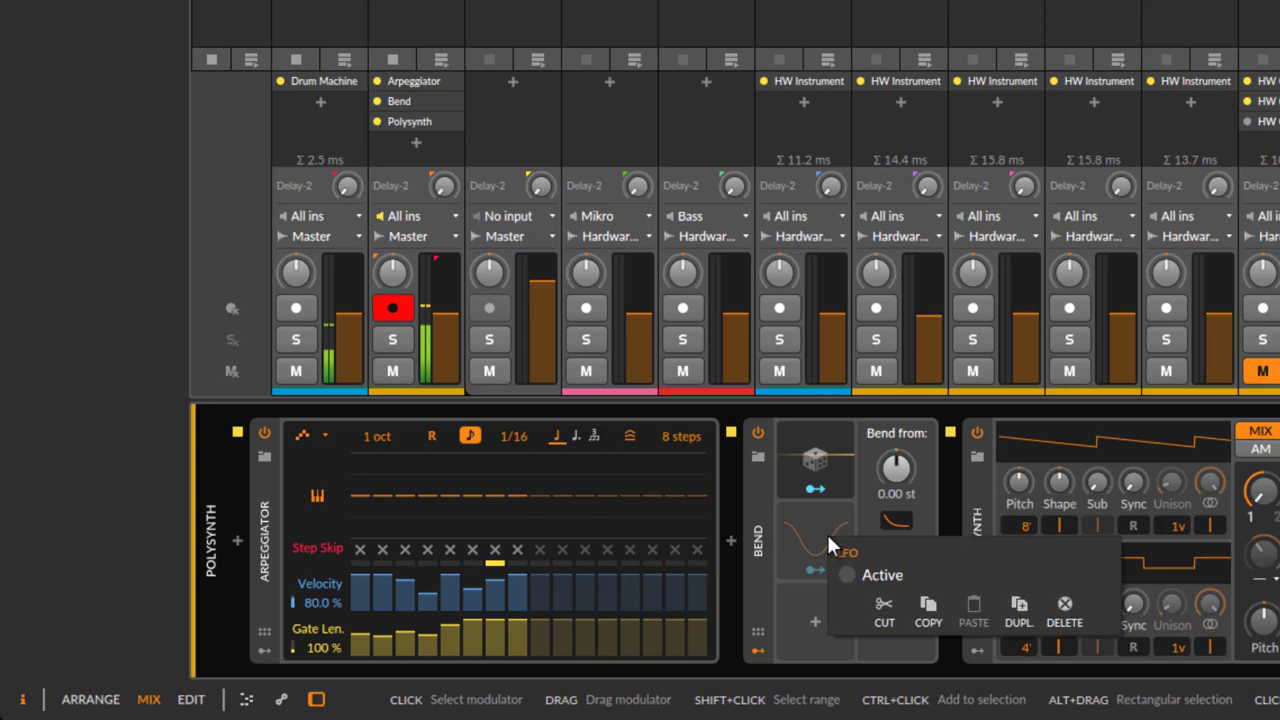
{"action": "left_click", "coordinate": [884, 576]}
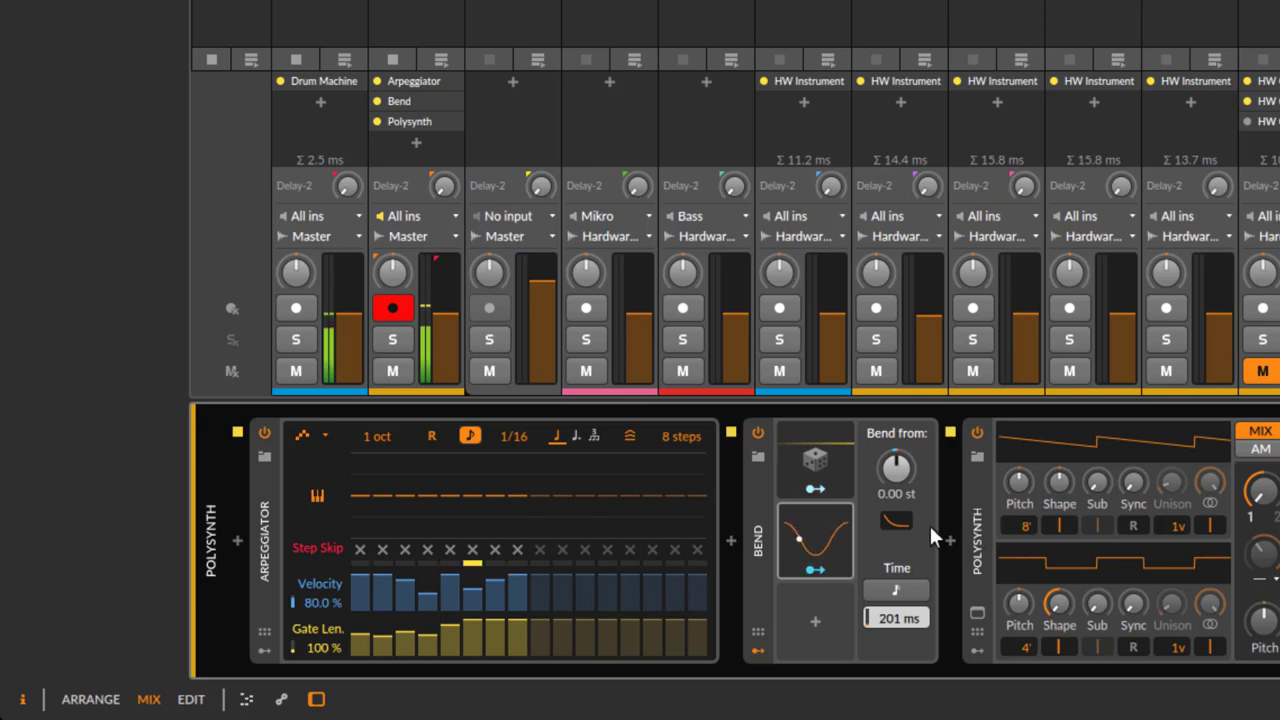
{"action": "left_click", "coordinate": [758, 434]}
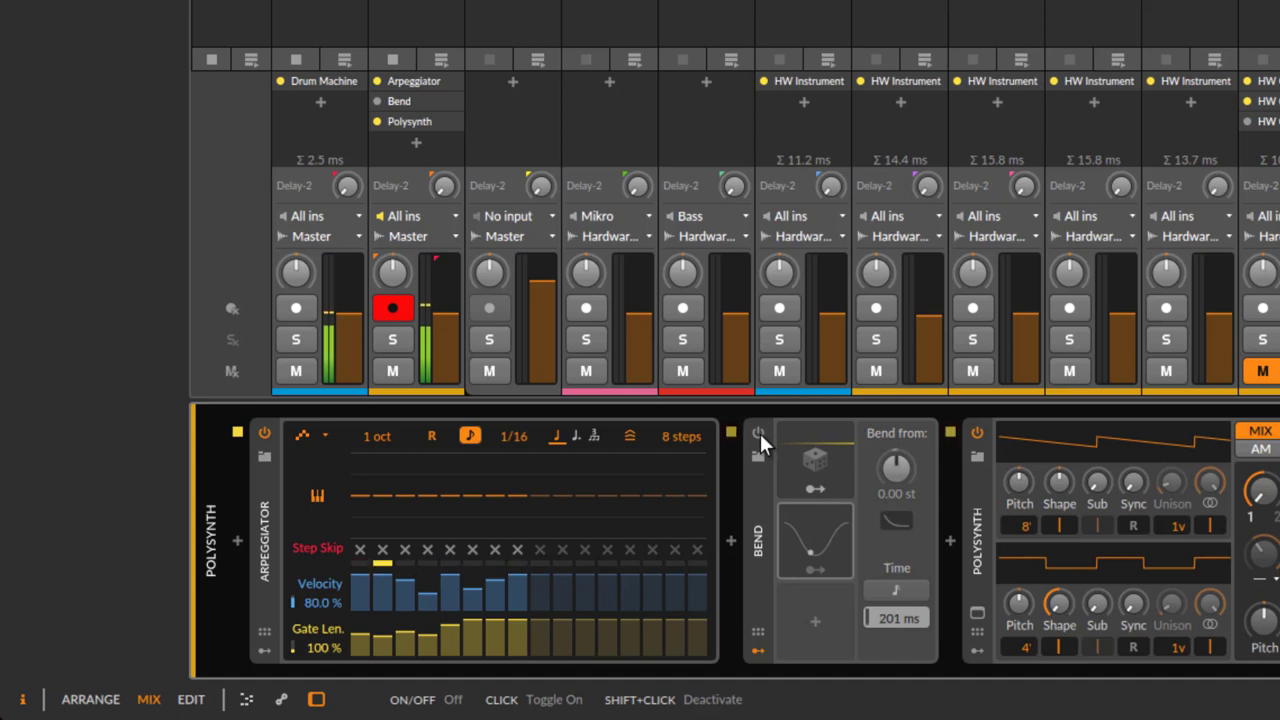
{"action": "left_click", "coordinate": [760, 433]}
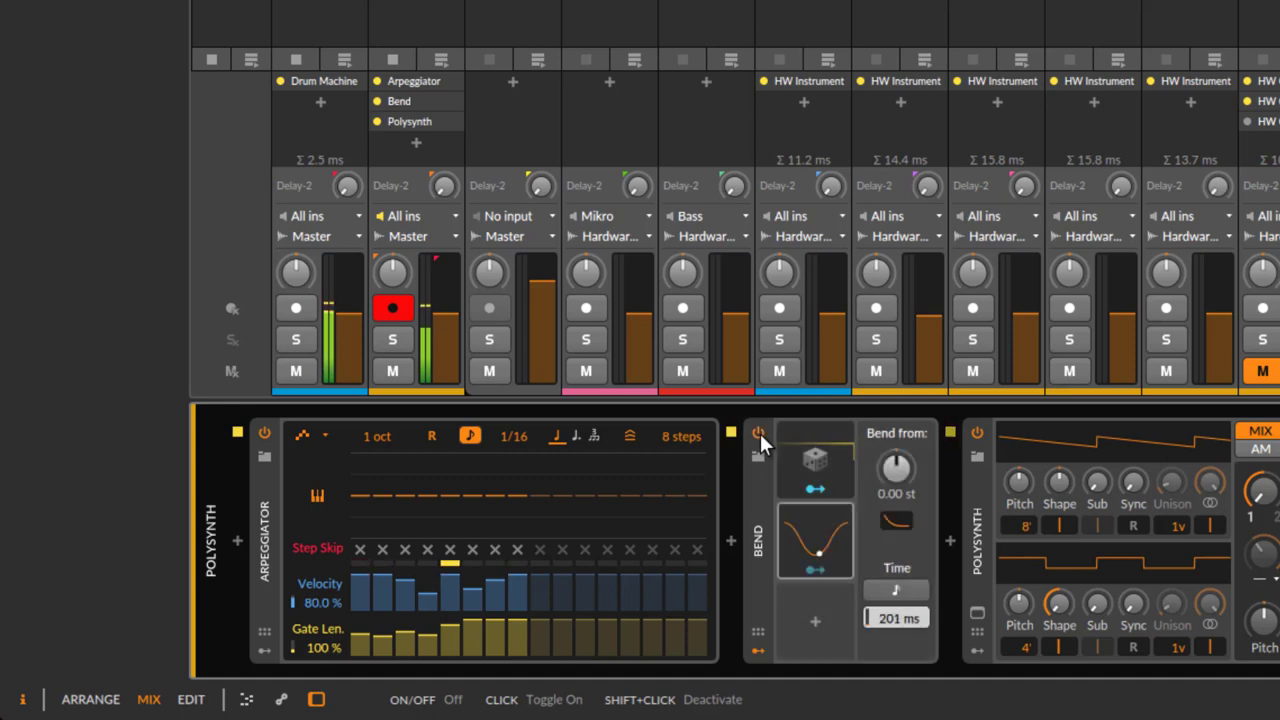
{"action": "left_click", "coordinate": [815, 488]}
{"action": "left_click_drag", "start_coordinate": [896, 467], "coordinate": [896, 490]}
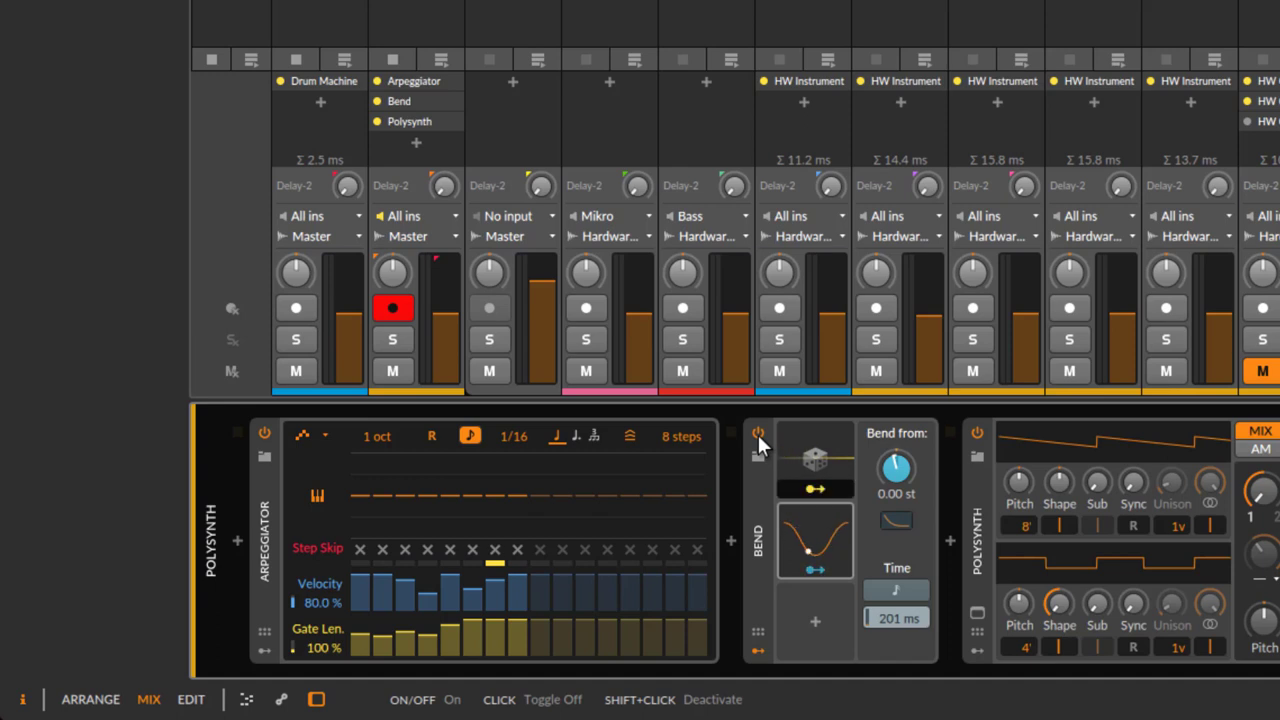
Activate the Polysynth's second LFO modulator.
{"action": "left_click", "coordinate": [976, 650]}
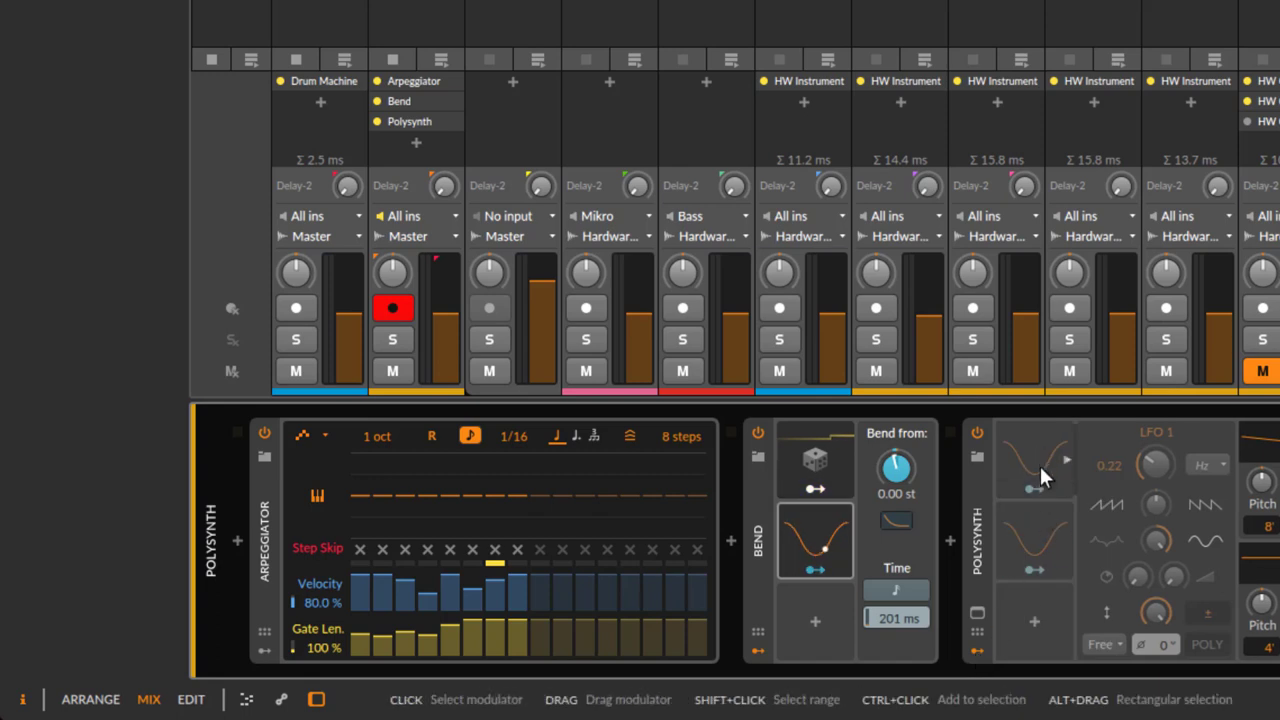
{"action": "right_click", "coordinate": [1055, 488]}
{"action": "left_click", "coordinate": [1029, 501]}
{"action": "right_click", "coordinate": [1035, 535]}
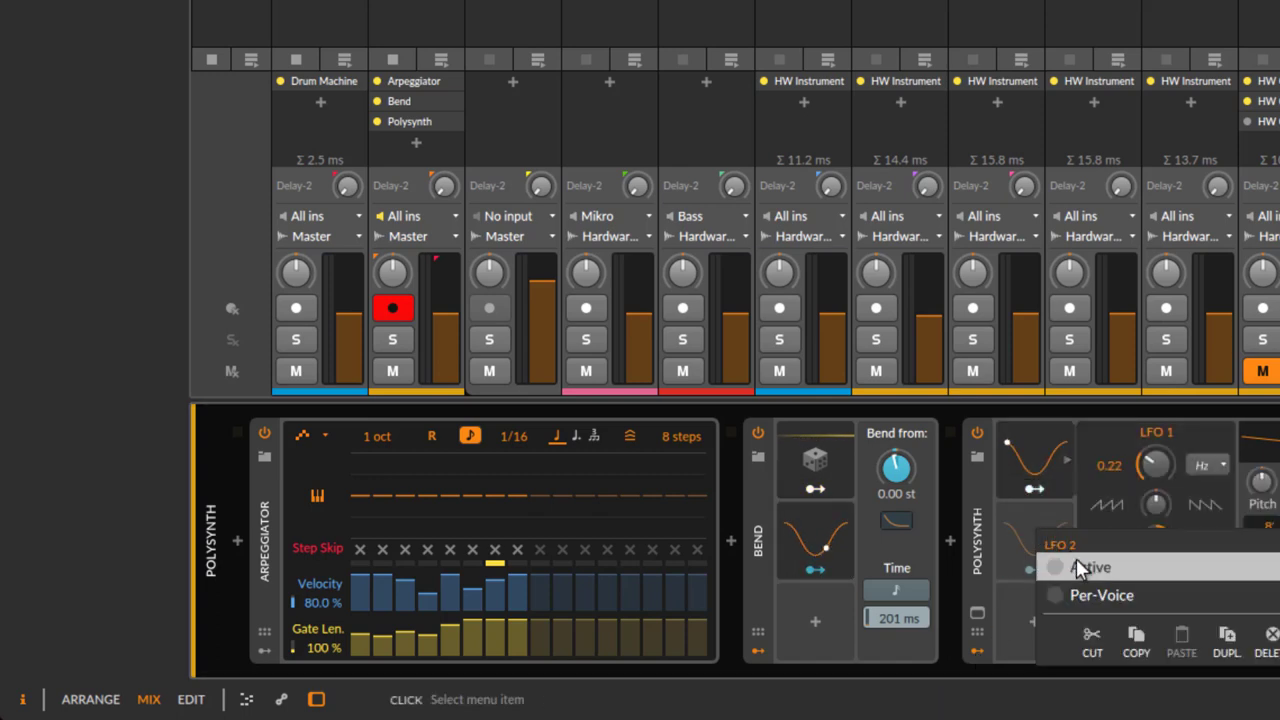
{"action": "left_click", "coordinate": [1075, 558]}
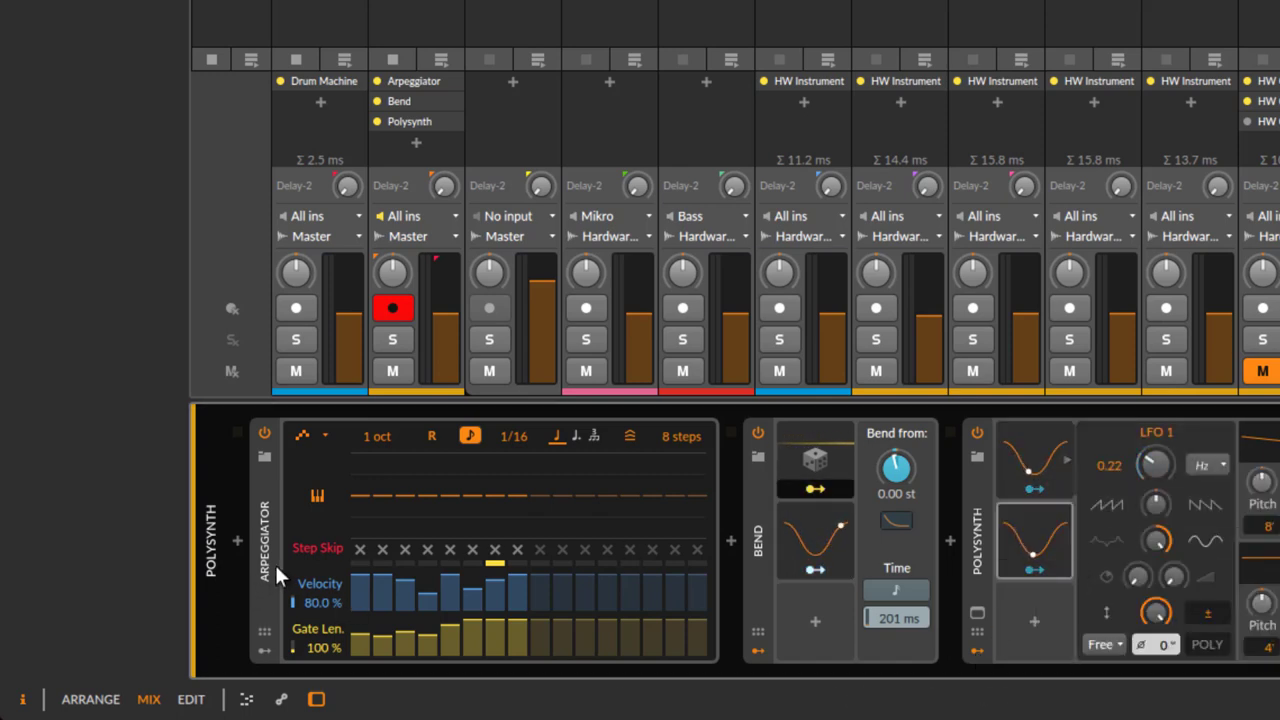
Activate the Arpeggiator's Random modulator.
{"action": "left_click", "coordinate": [266, 631]}
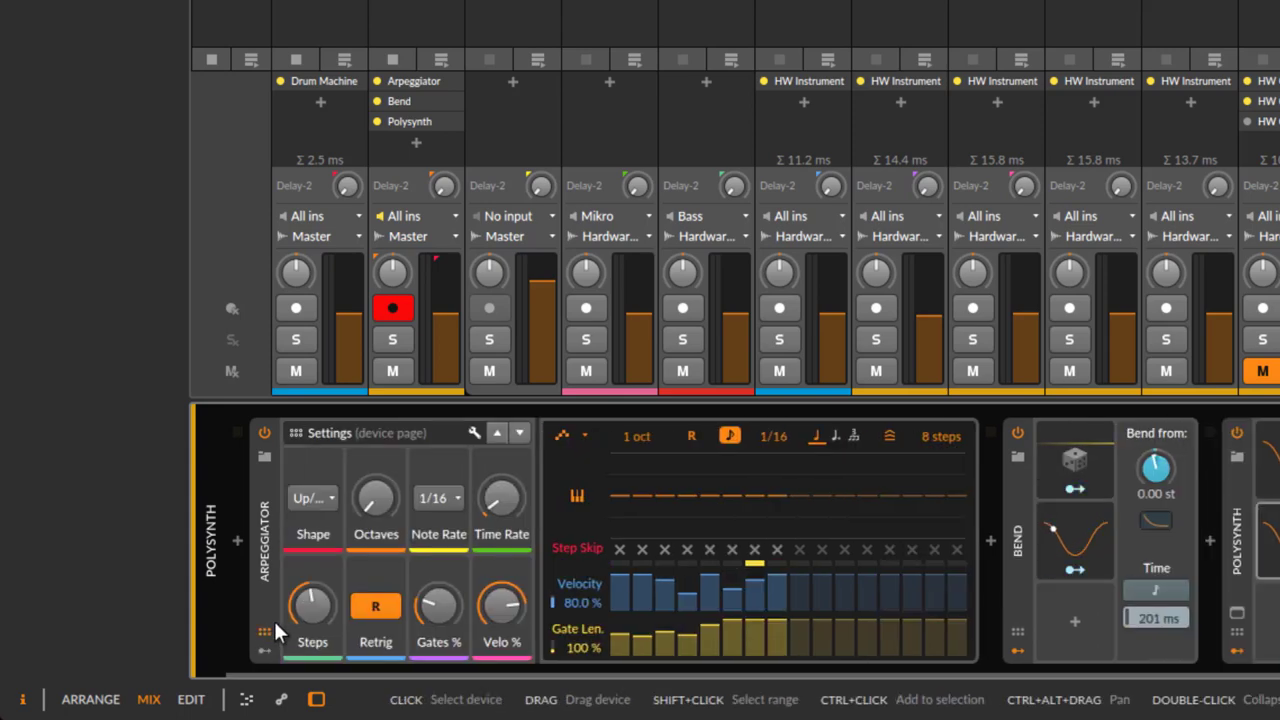
{"action": "left_click", "coordinate": [264, 630]}
{"action": "left_click", "coordinate": [261, 651]}
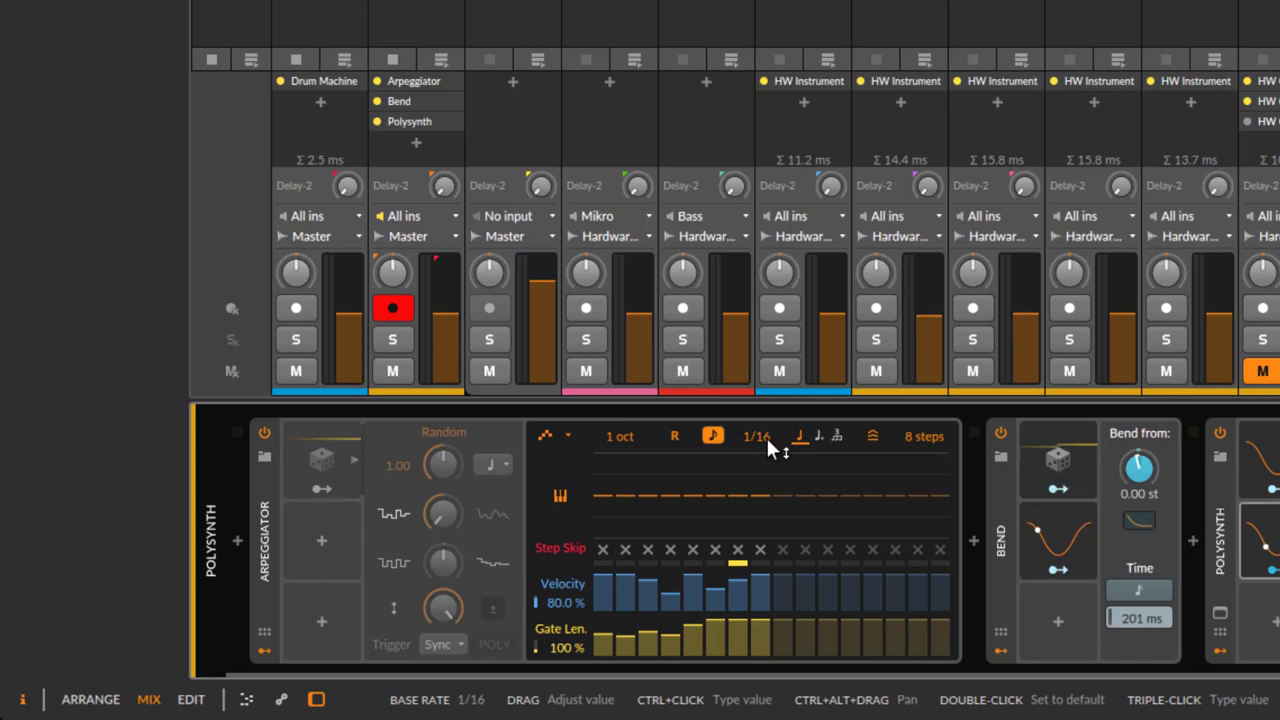
{"action": "right_click", "coordinate": [312, 456]}
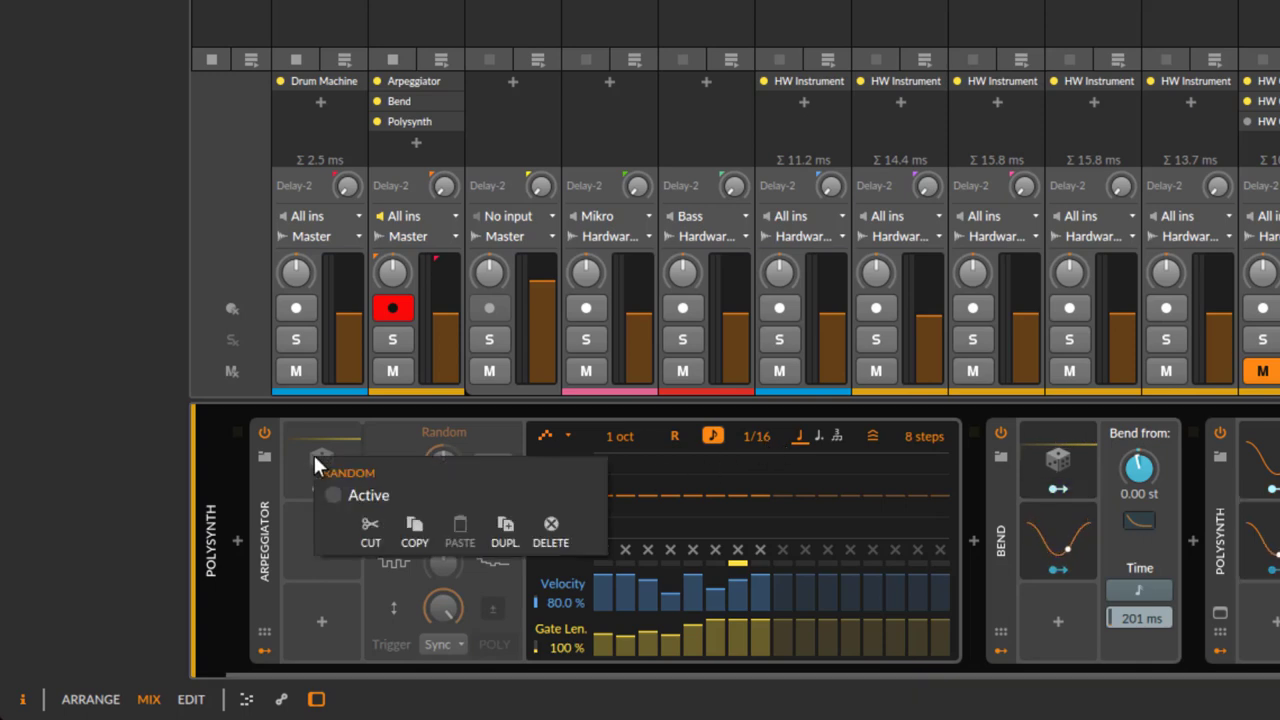
{"action": "left_click", "coordinate": [360, 492]}
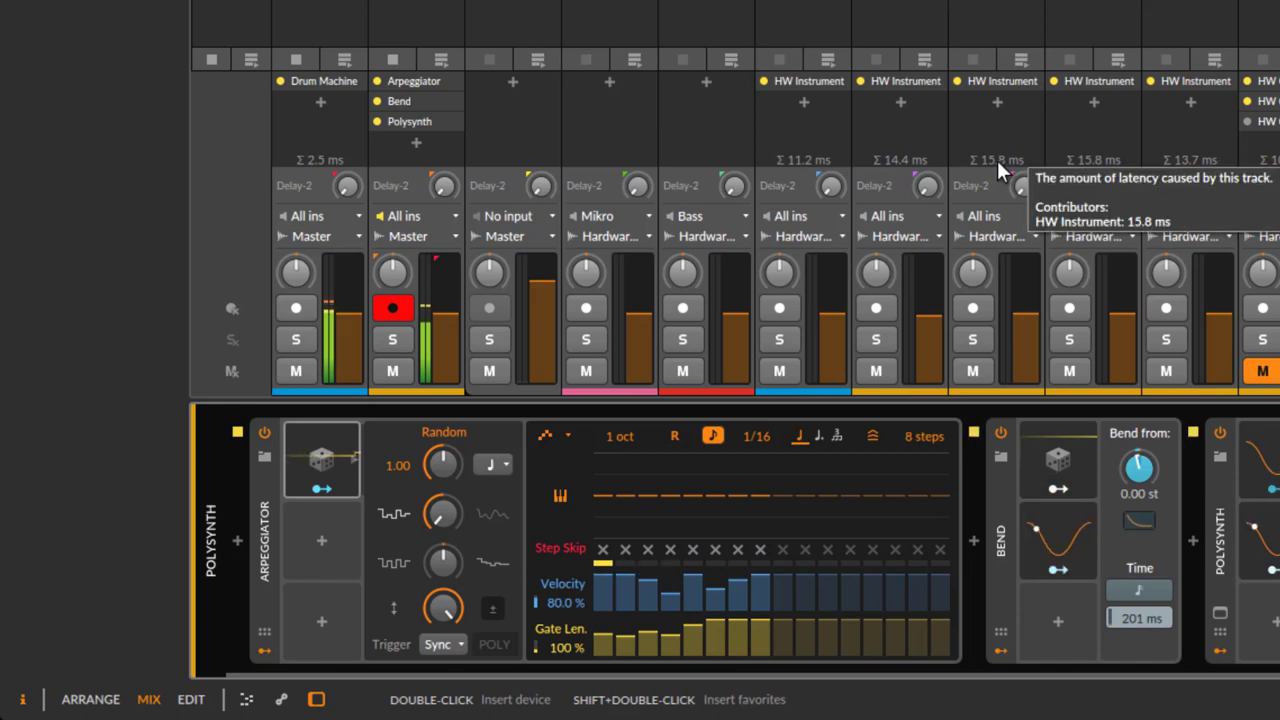
{"action": "left_click", "coordinate": [1005, 433]}
{"action": "left_click", "coordinate": [1005, 433]}
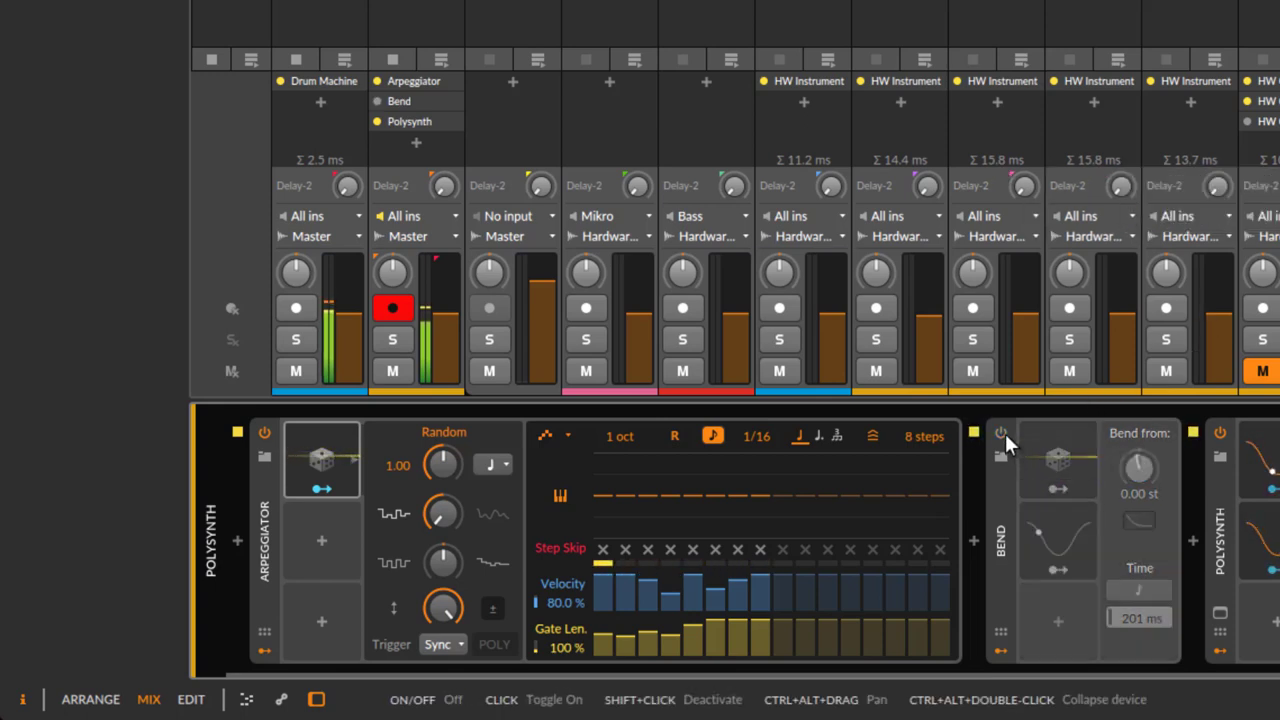